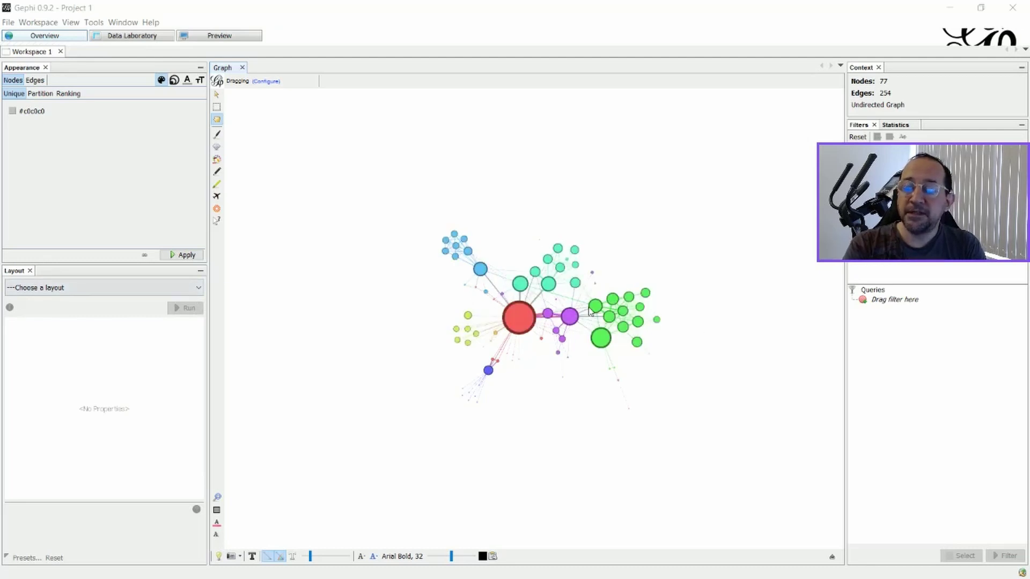
Mark the Polygon Shaped Nodes plugin (1.0.0, 7 kB) for installation in the Plugins manager's Available Plugins list
click(95, 22)
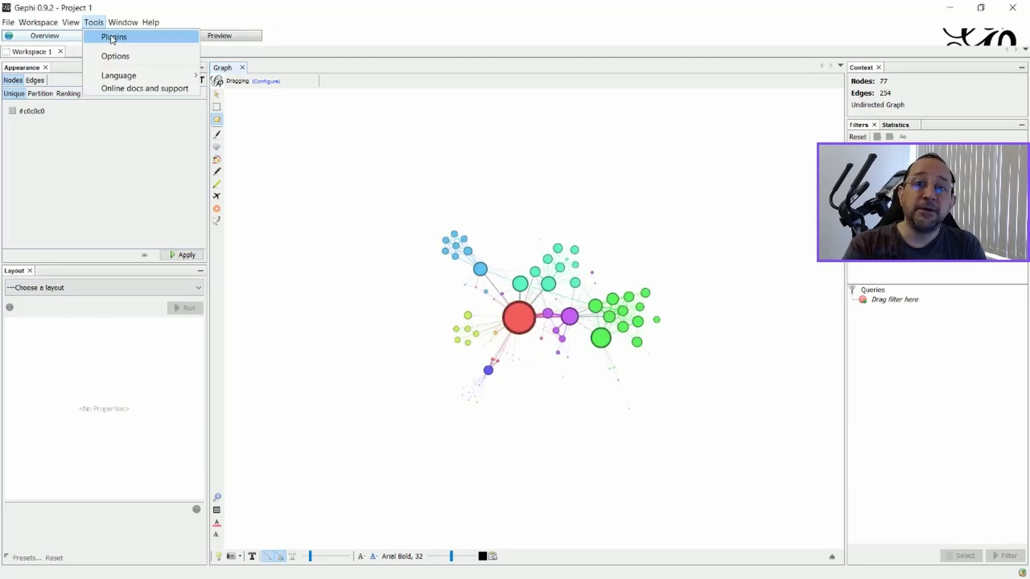
click(113, 37)
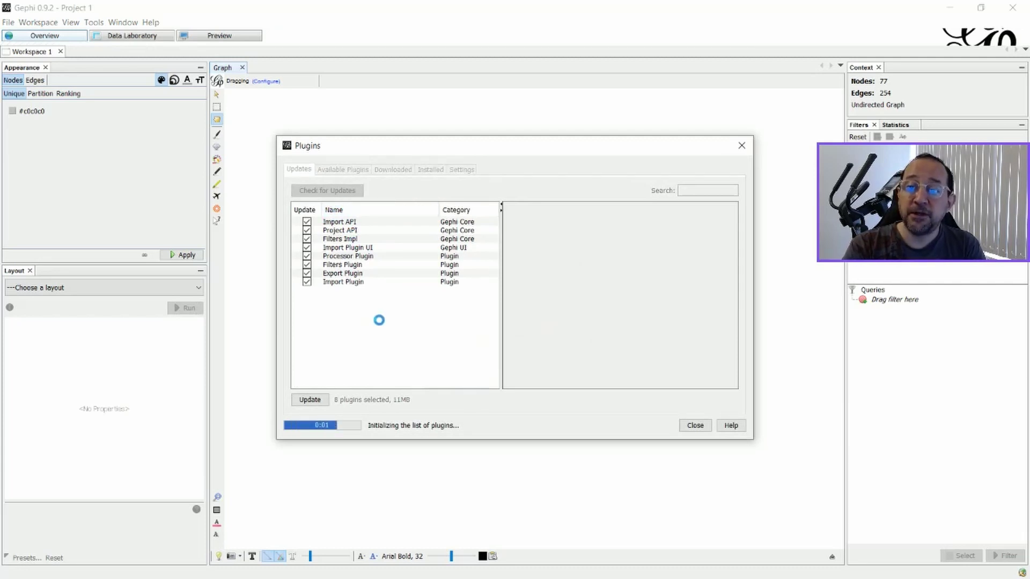
click(358, 171)
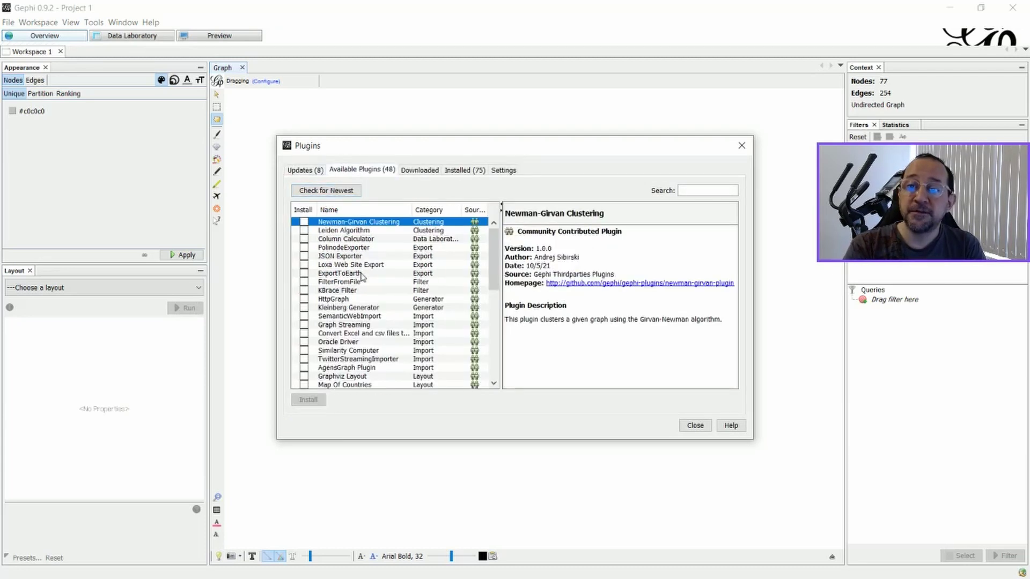
scroll(324, 299, down, 3)
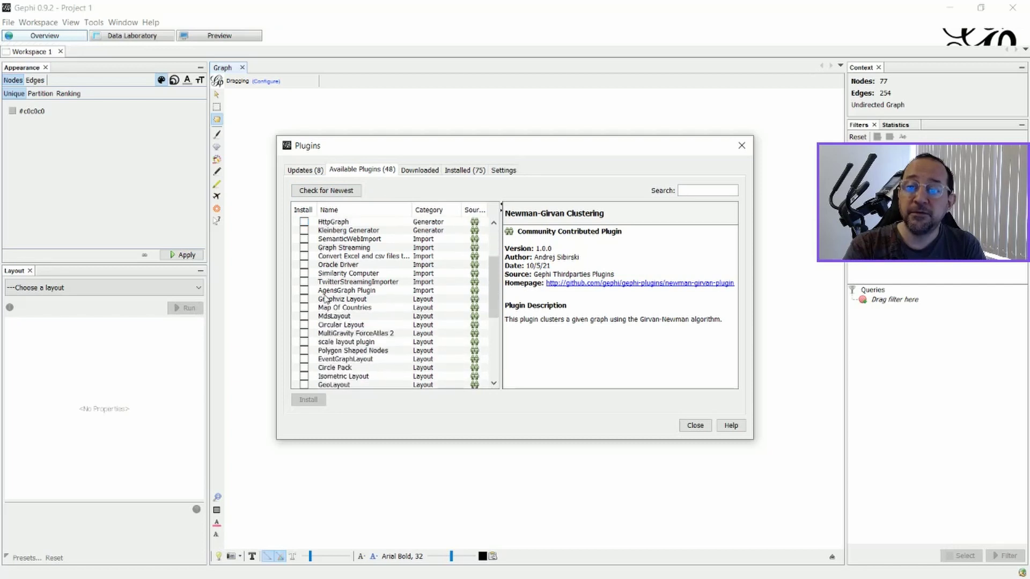
scroll(325, 299, down, 1)
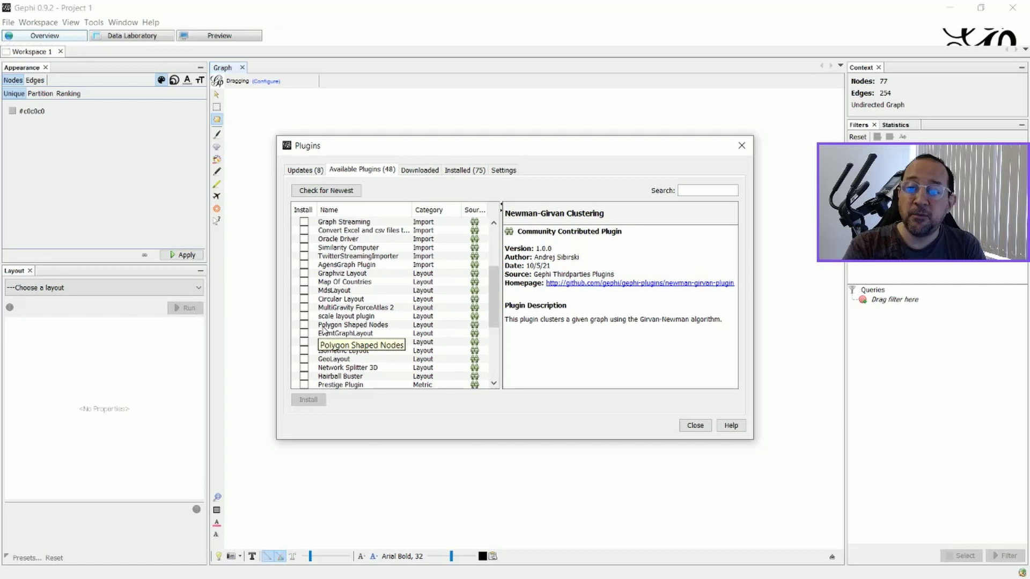
click(304, 325)
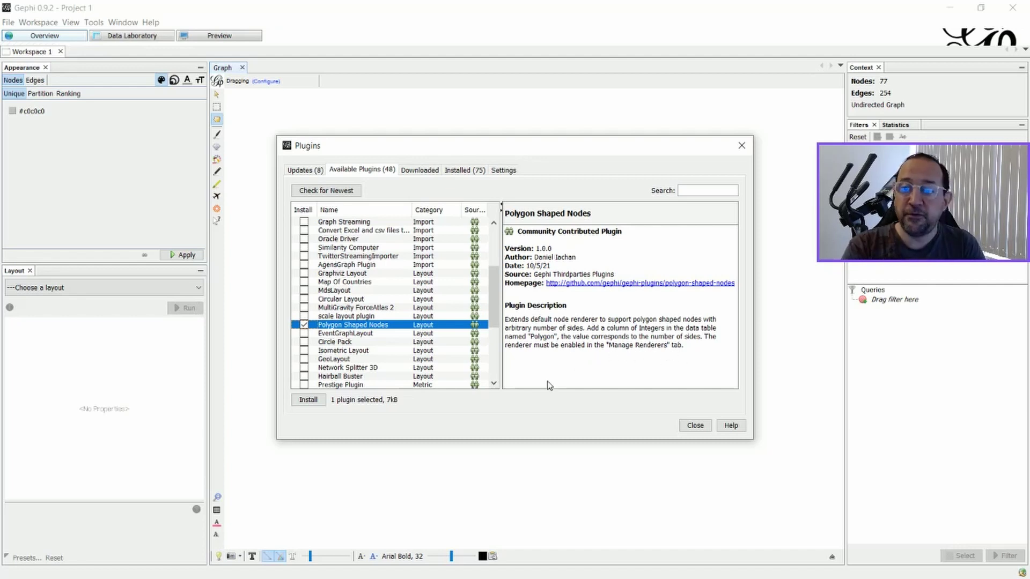
Run the Polygon Shaped Nodes installer through the validation warning and finish with Restart Now
click(309, 400)
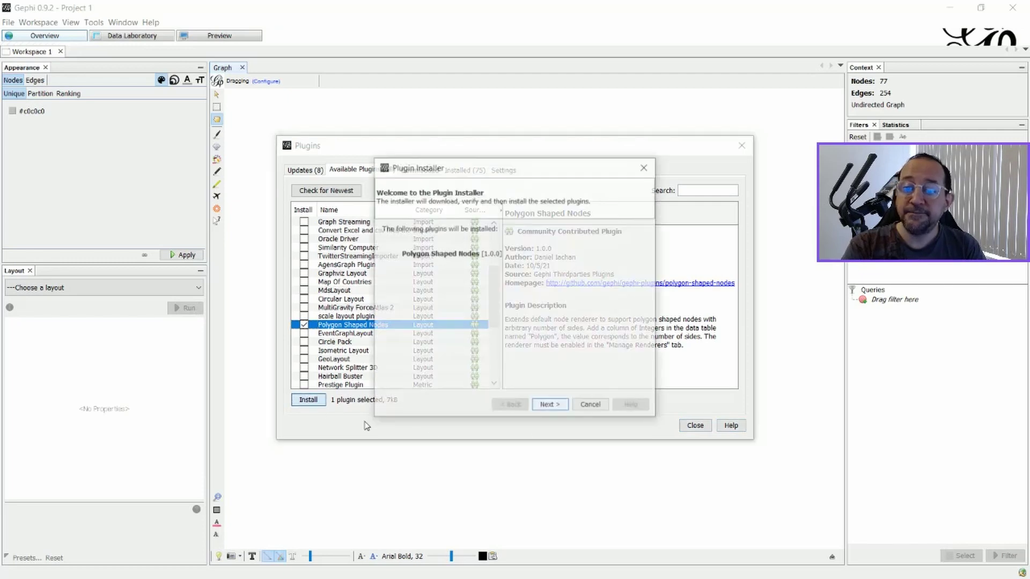
click(551, 407)
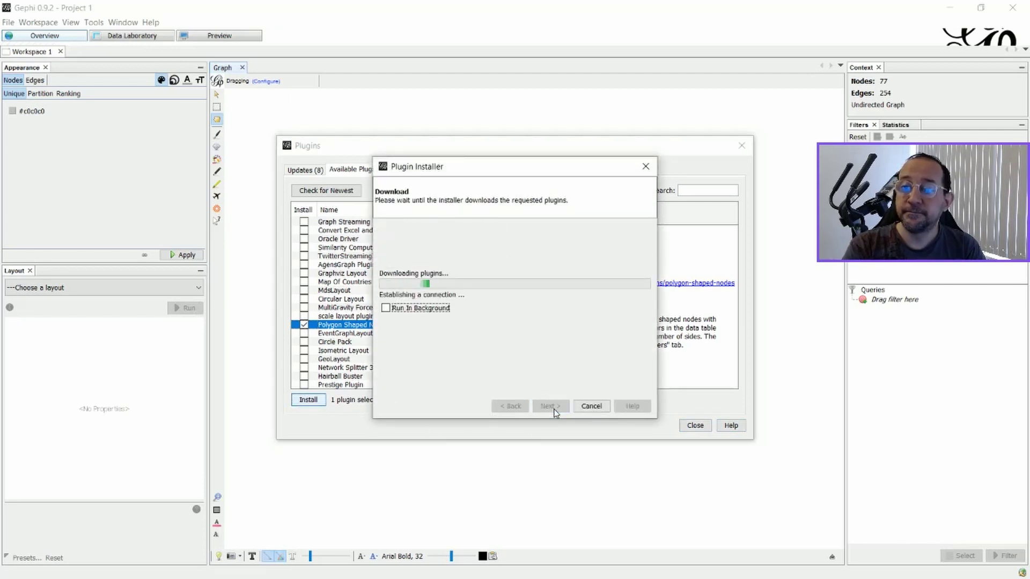
click(568, 401)
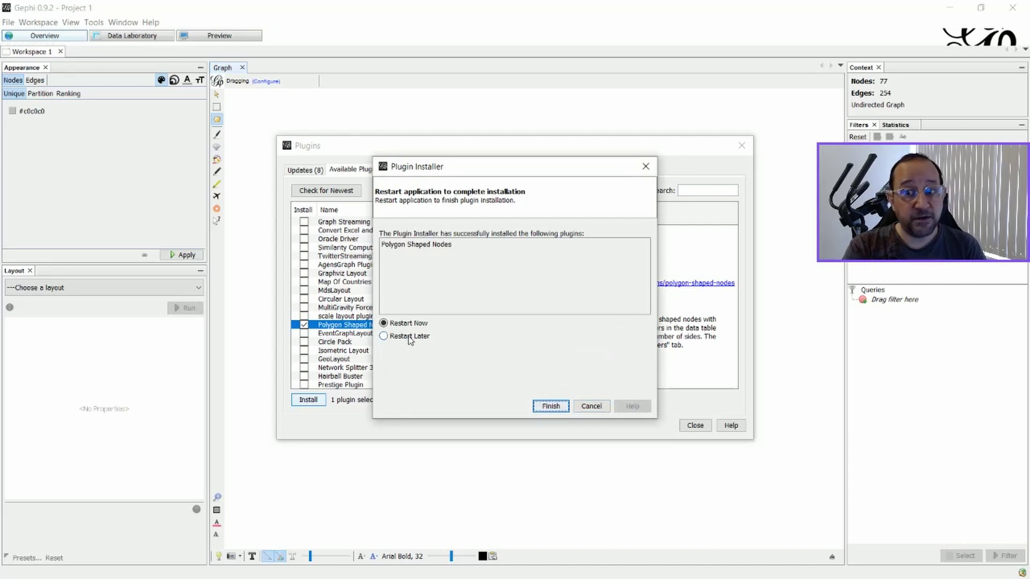
click(544, 405)
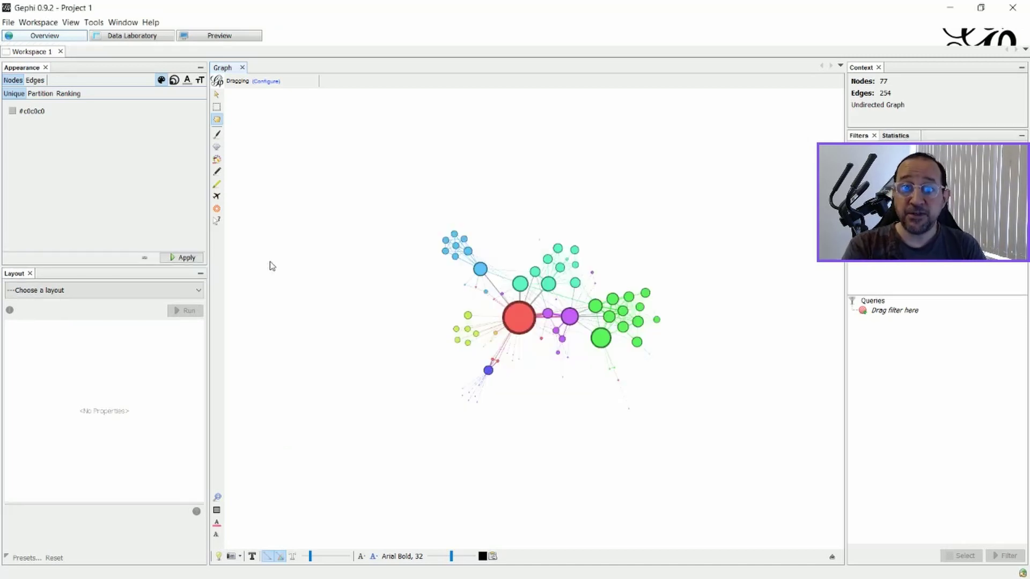
Add an empty Integer column titled 'polygon' to the Data Laboratory nodes table
click(121, 38)
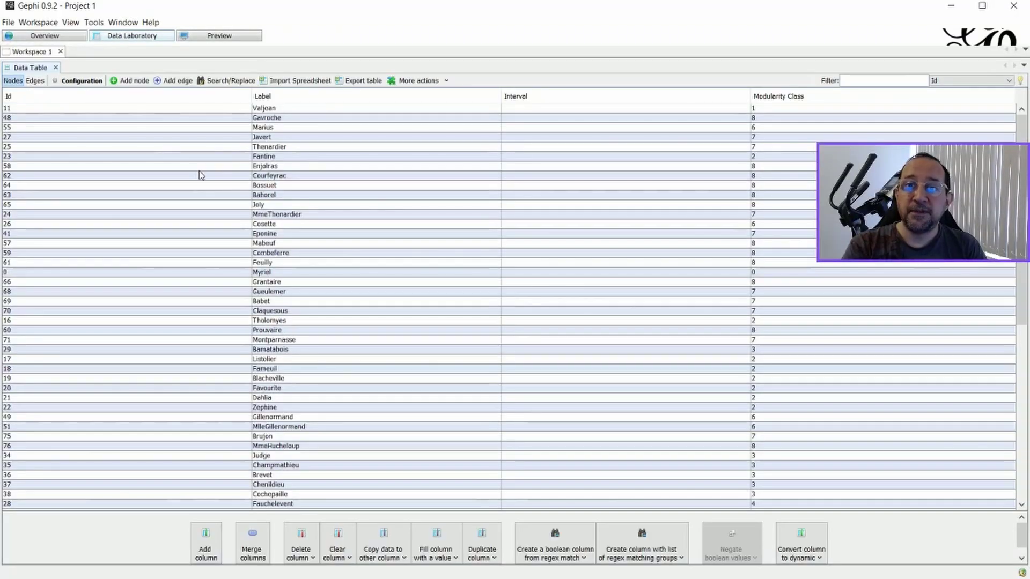
click(206, 553)
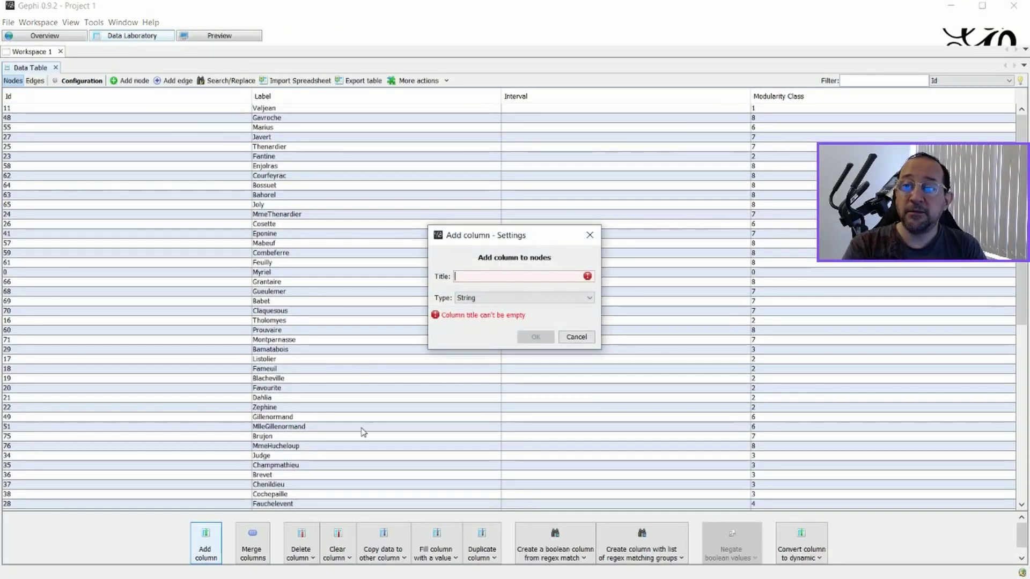
click(516, 298)
click(498, 319)
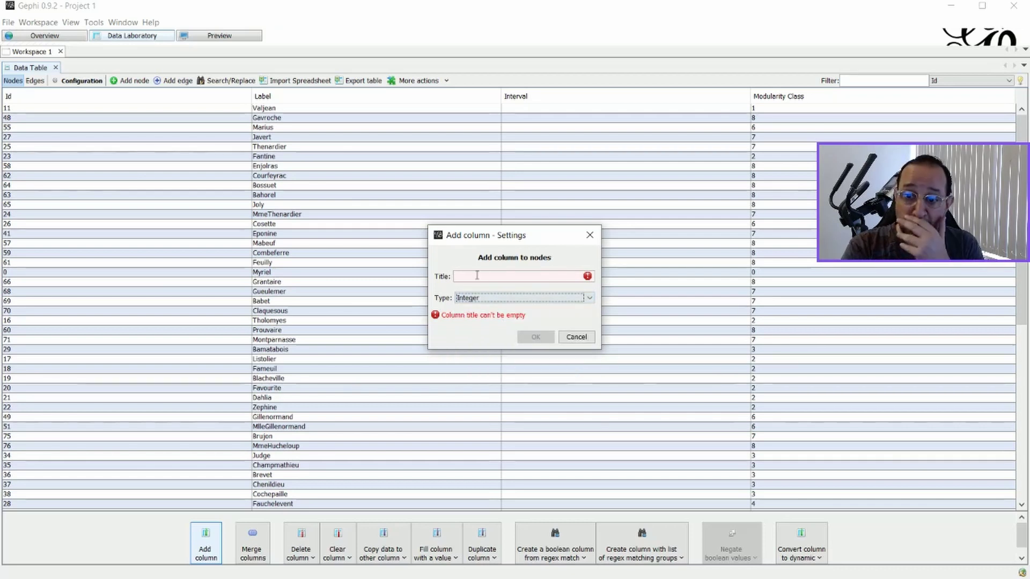
click(477, 276)
text(p)
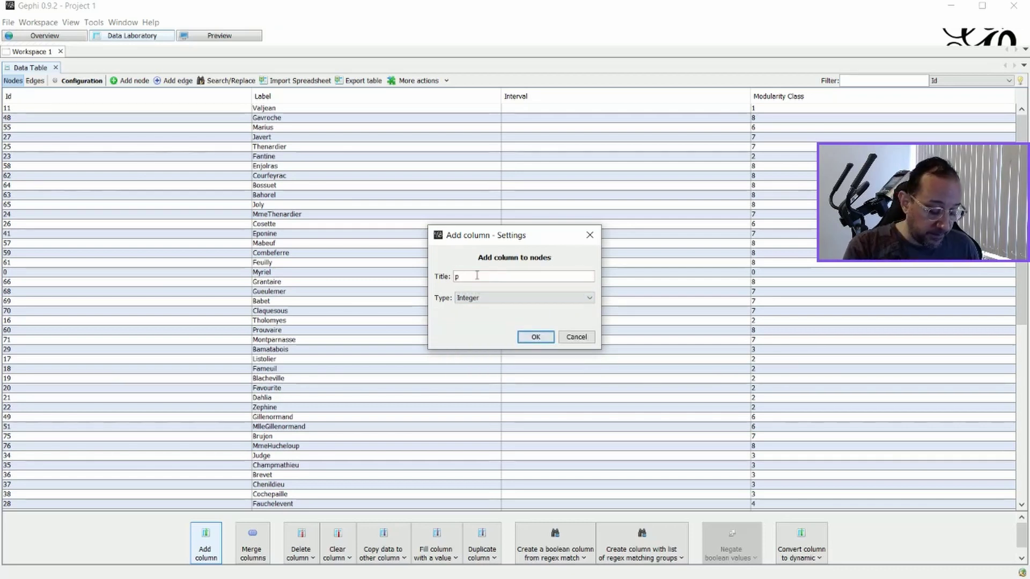
text(olygon)
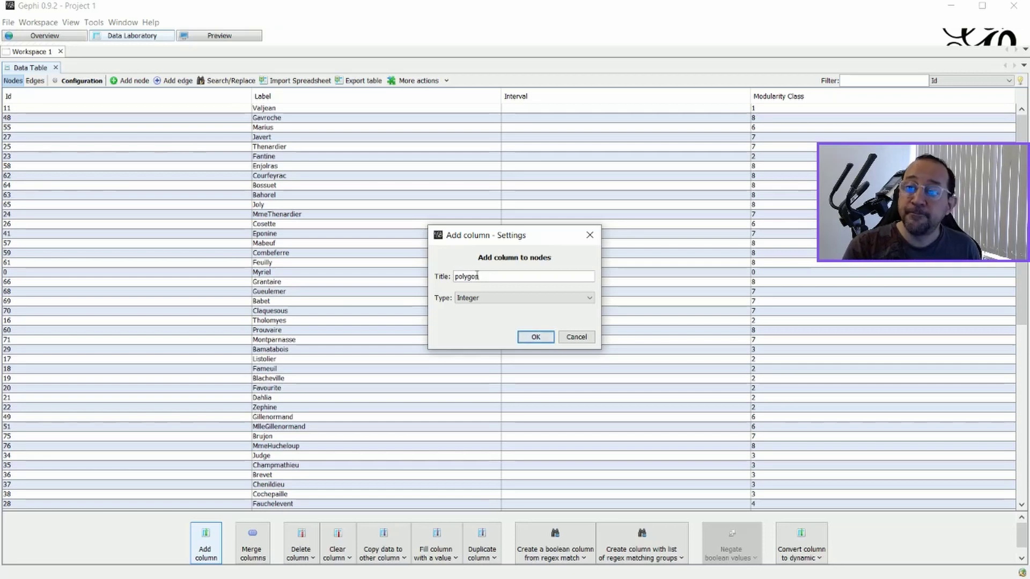
click(535, 337)
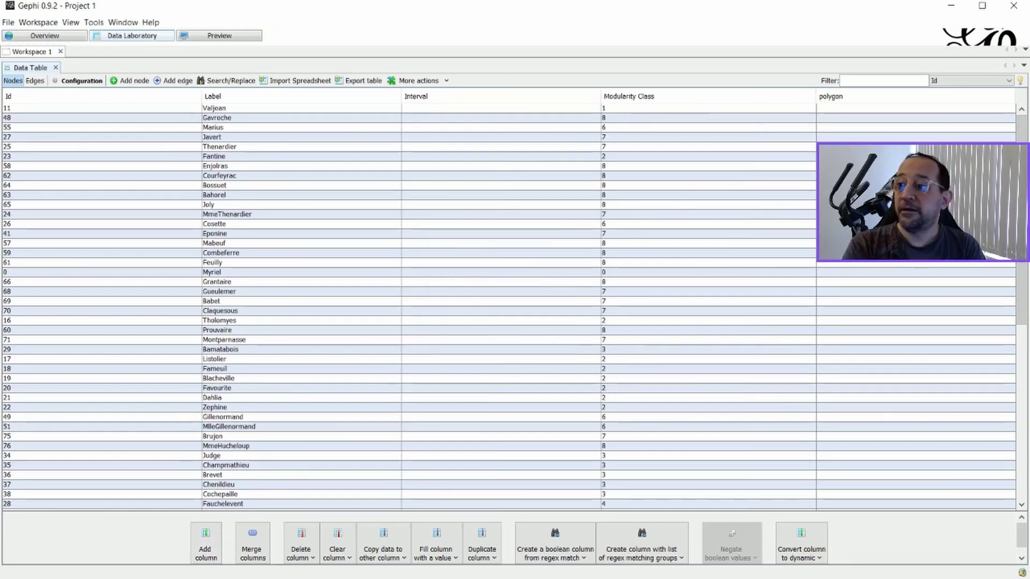
Set polygon to 3 for the nodes from Valjean down to Dahlia
click(837, 108)
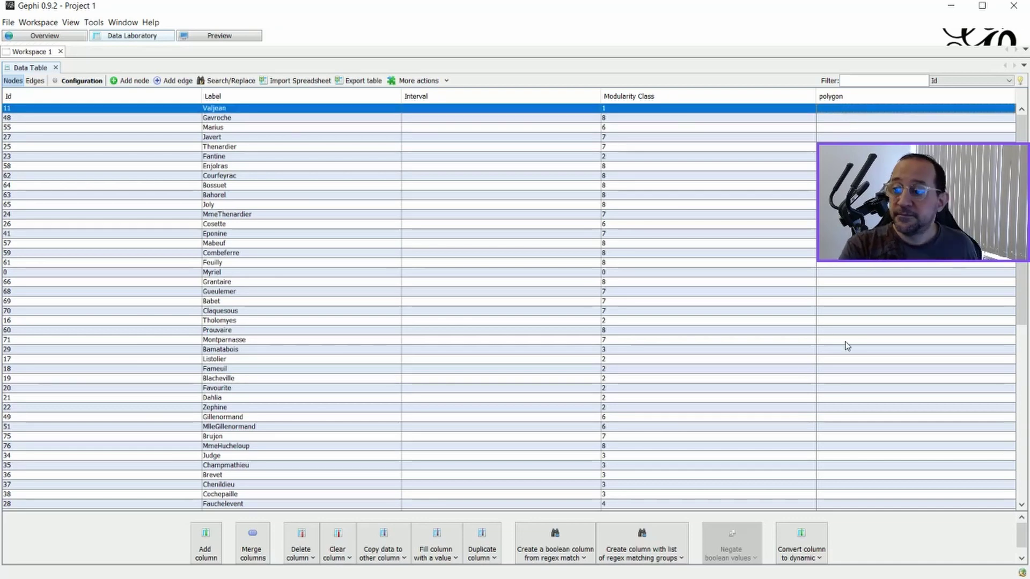
shift+click(831, 400)
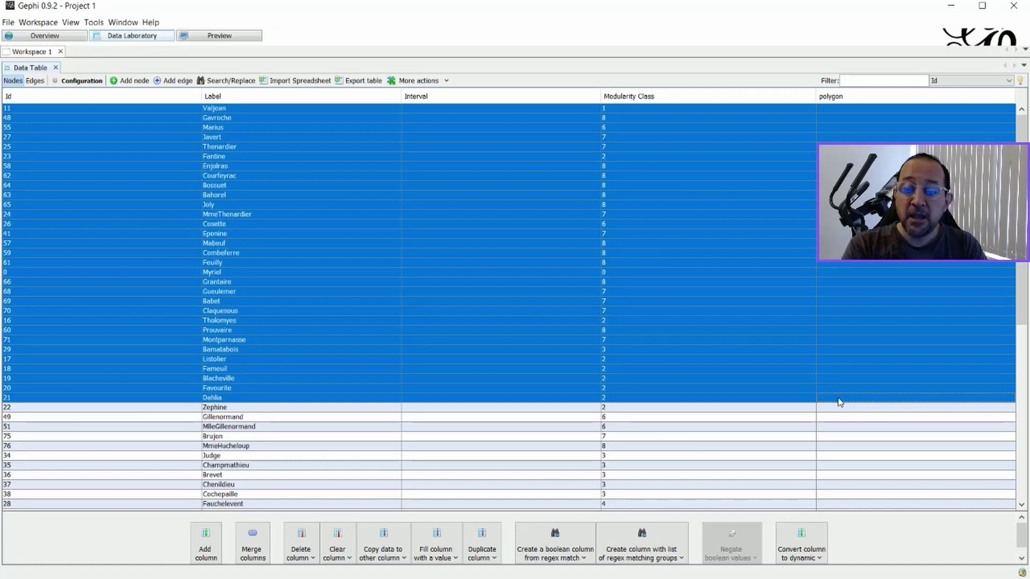
right_click(840, 397)
click(863, 368)
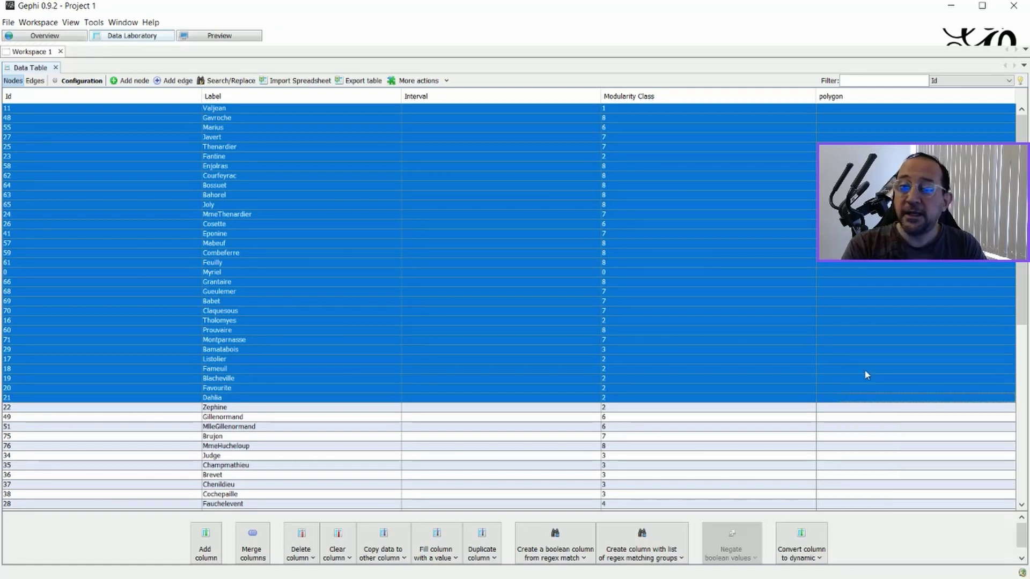
click(130, 215)
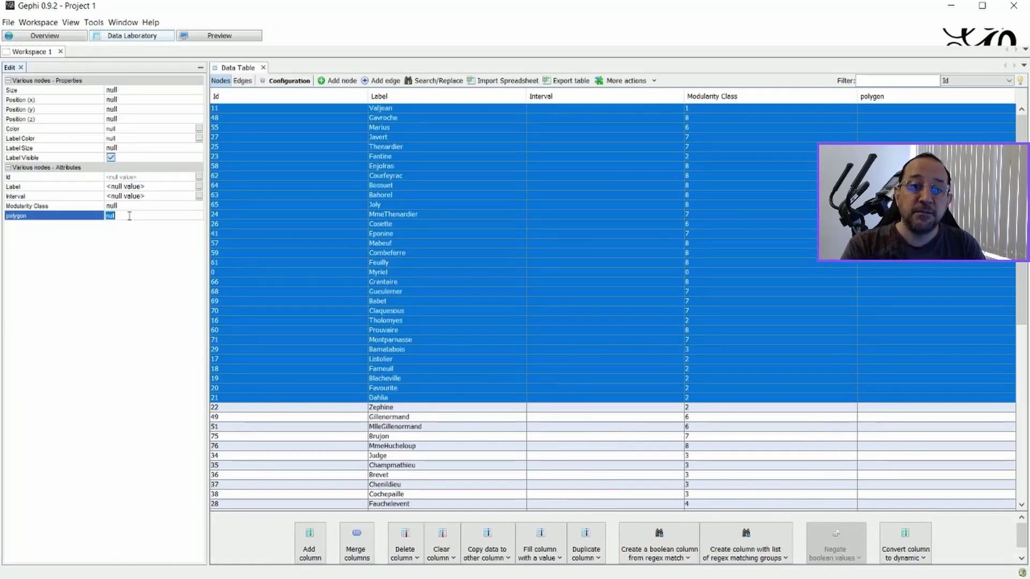
text(3)
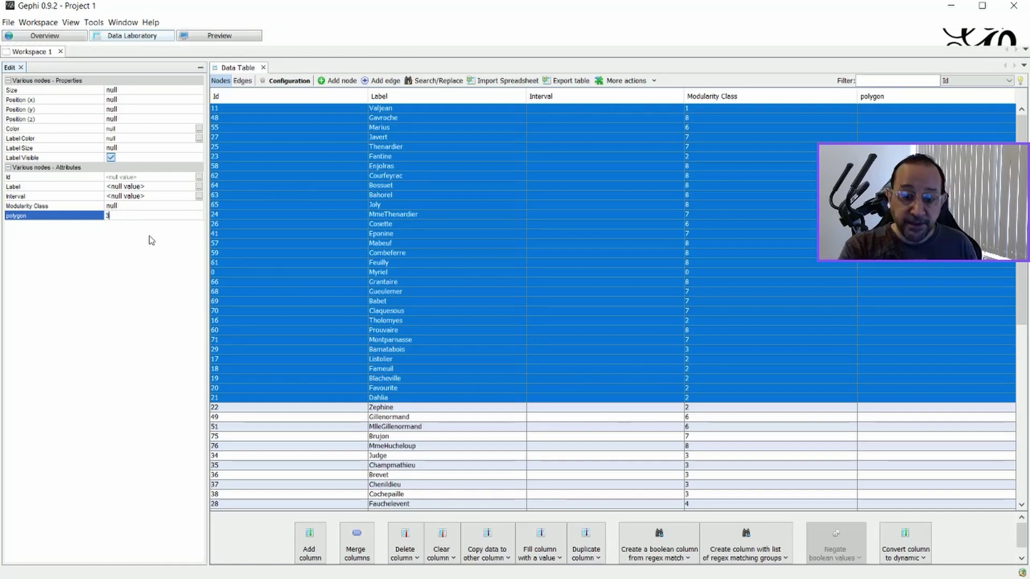
key(Return)
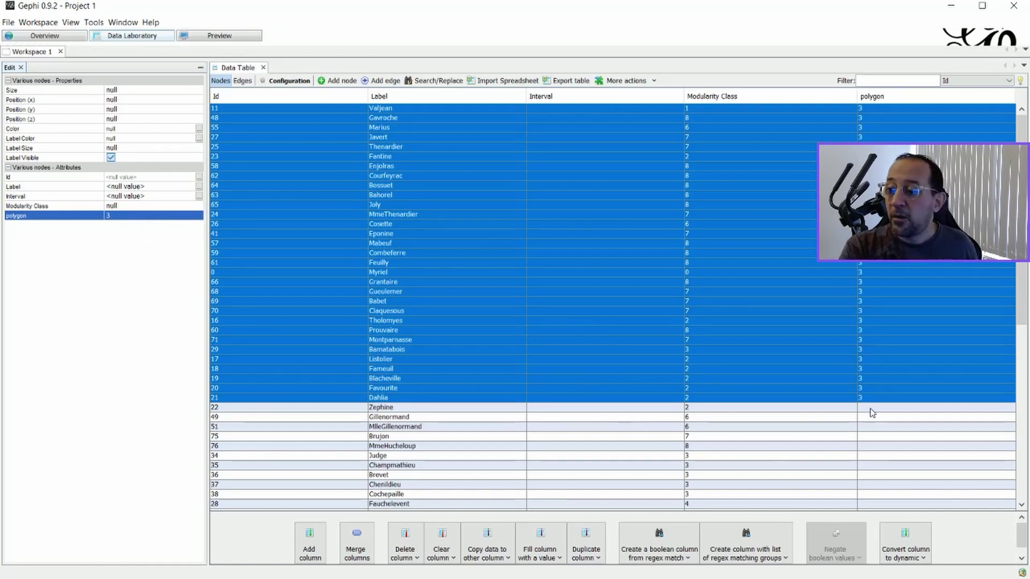
Set polygon to 4 for the nodes from Zephine through Isabeau
click(871, 411)
scroll(871, 413, down, 7)
scroll(871, 416, down, 5)
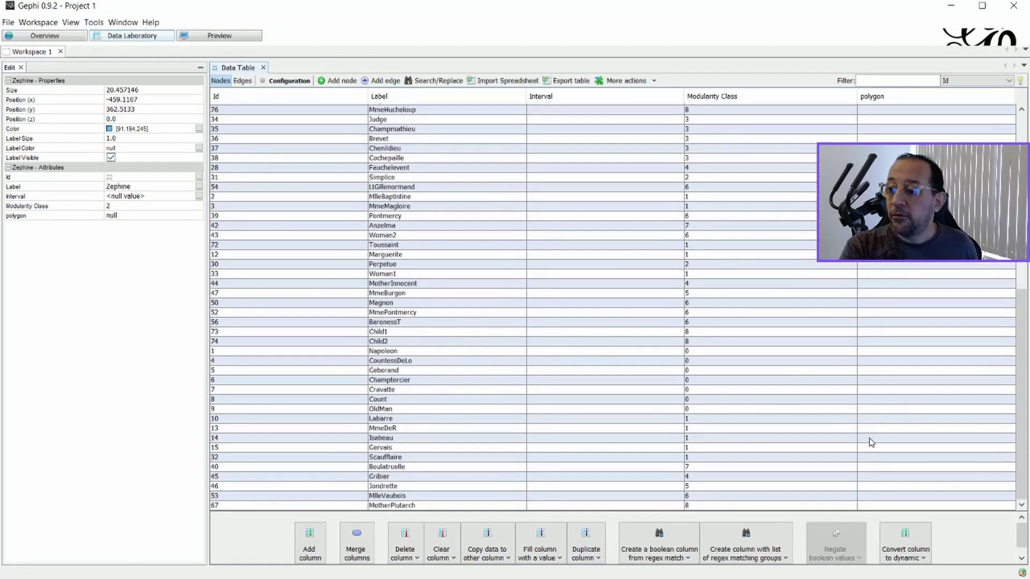
shift+click(869, 438)
click(119, 217)
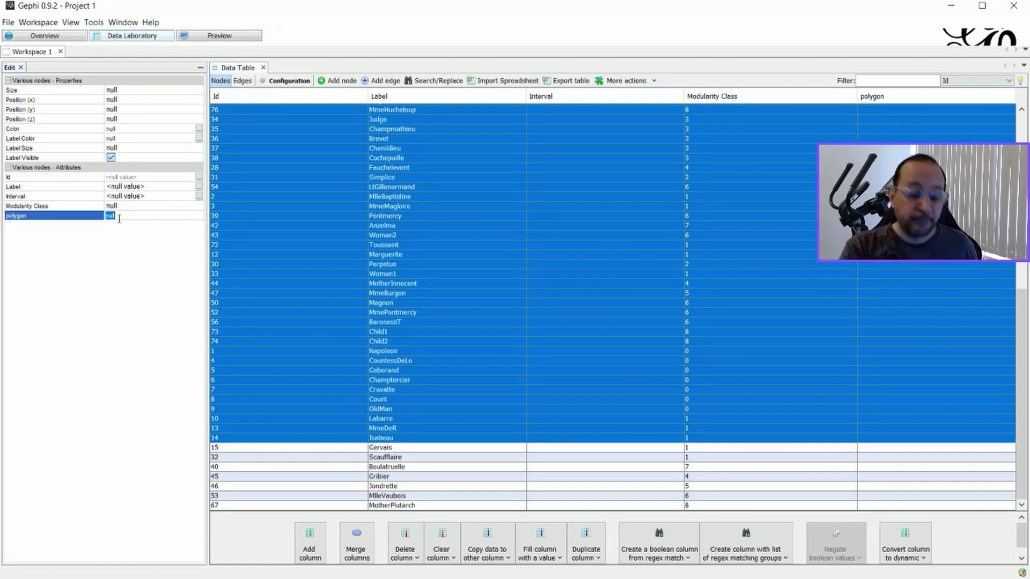
text(4)
key(Return)
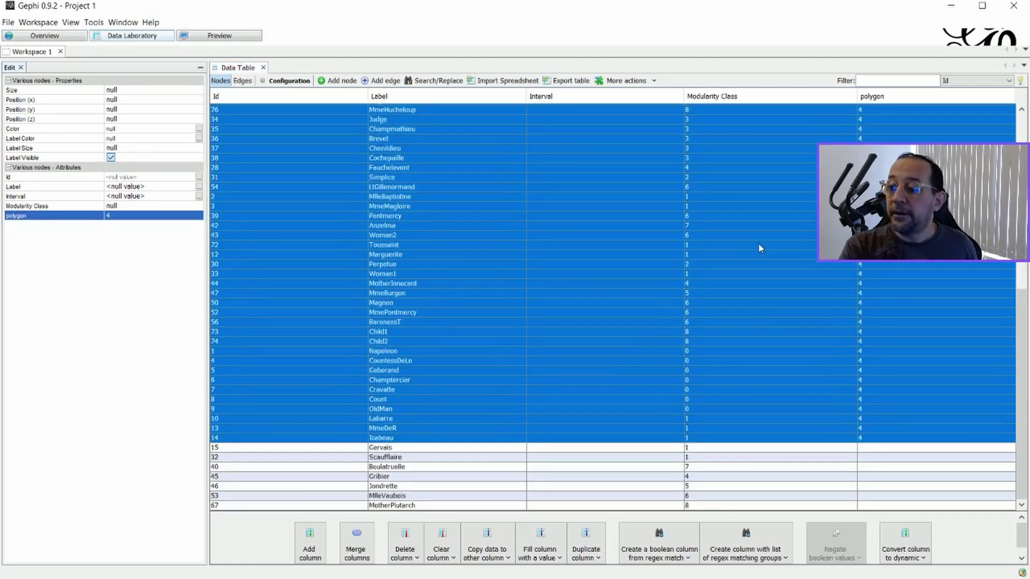
Set polygon to 2 for Gervais through MotherPlutarch and return to Overview
click(856, 448)
shift+click(867, 507)
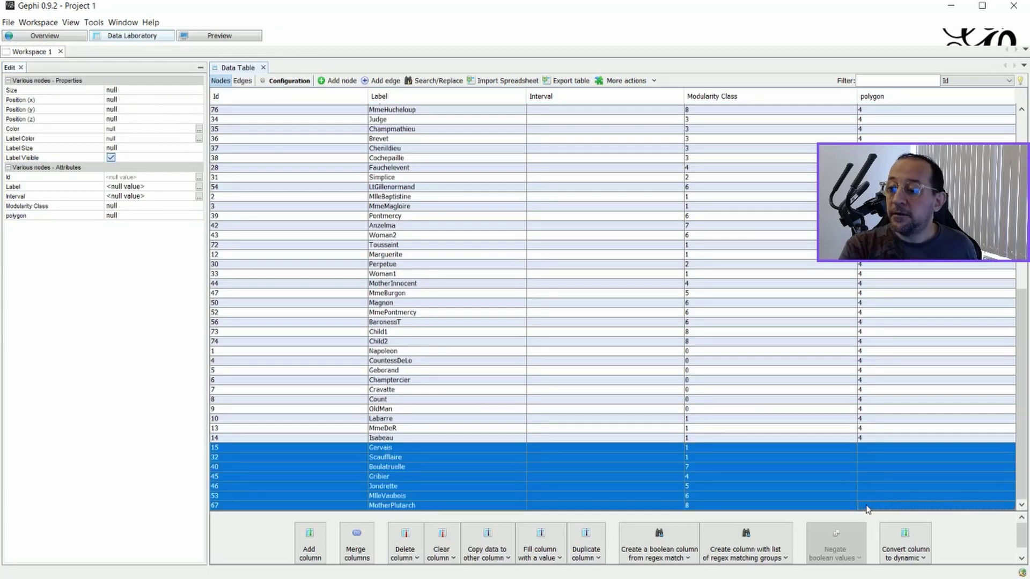
click(125, 216)
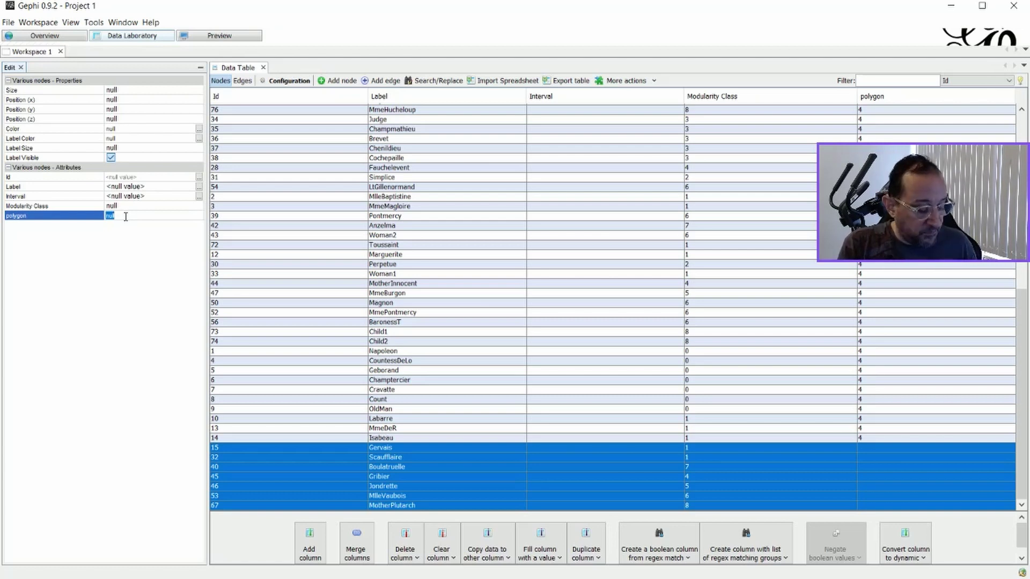
text(2)
key(Return)
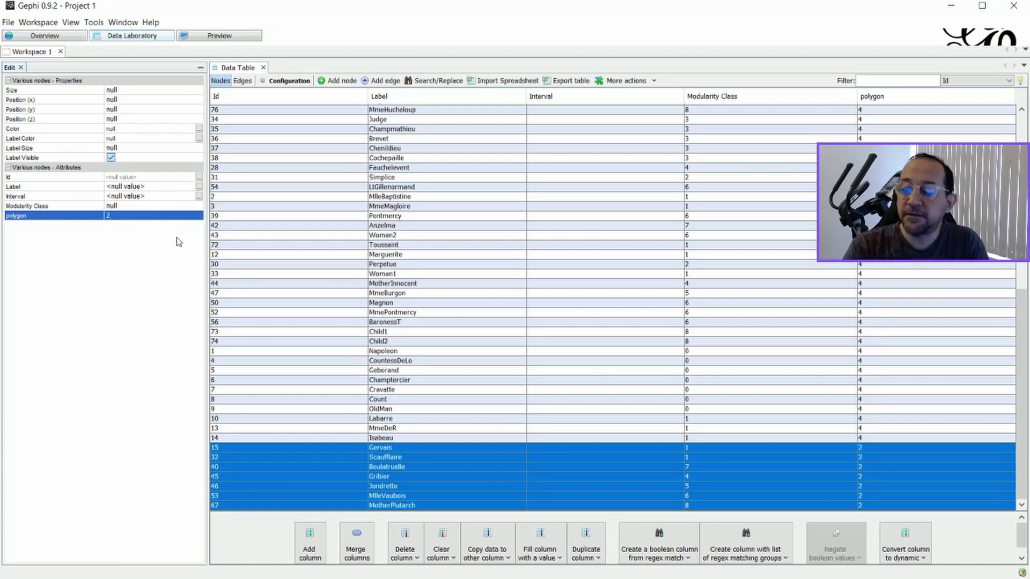
click(54, 37)
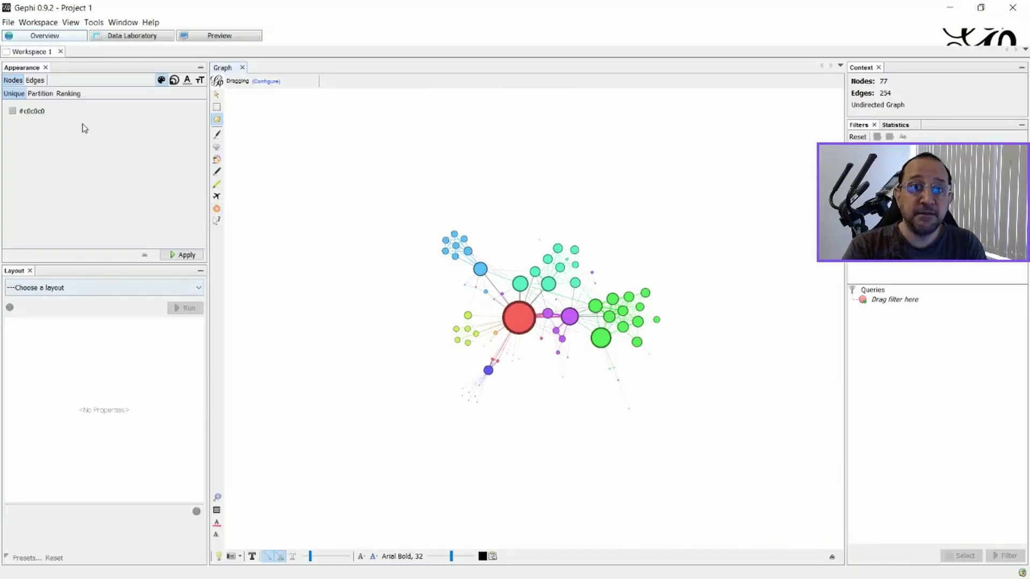
Switch to the Preview workspace and show its Manage renderers list
click(204, 39)
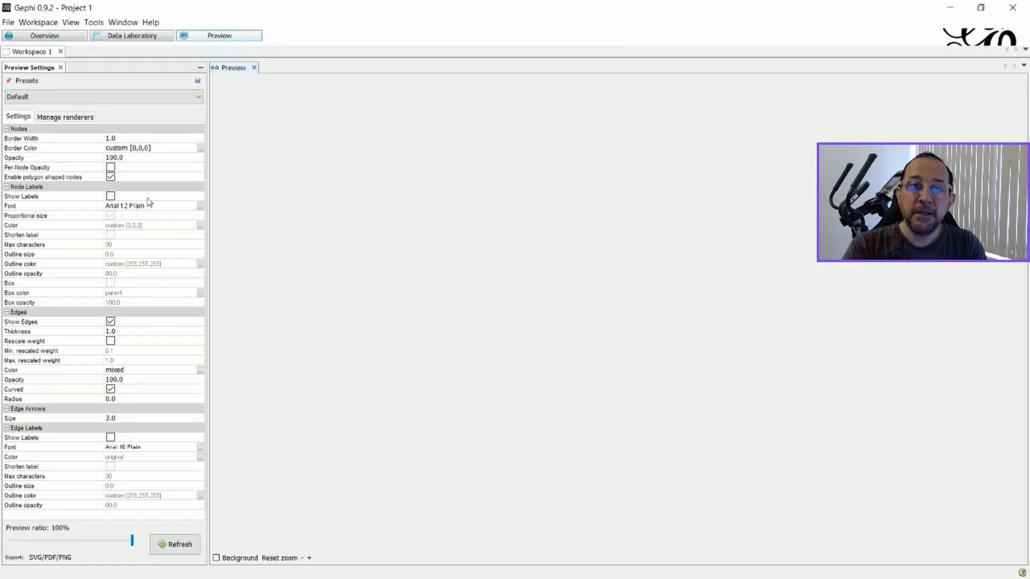
click(62, 119)
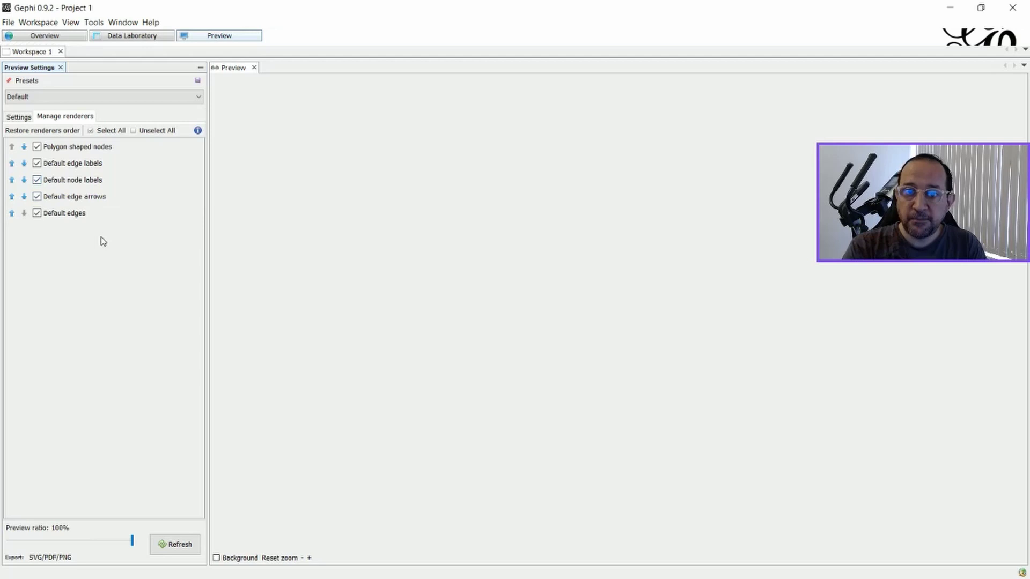
Apply the Default Curved preset and render the network preview
click(19, 117)
click(173, 98)
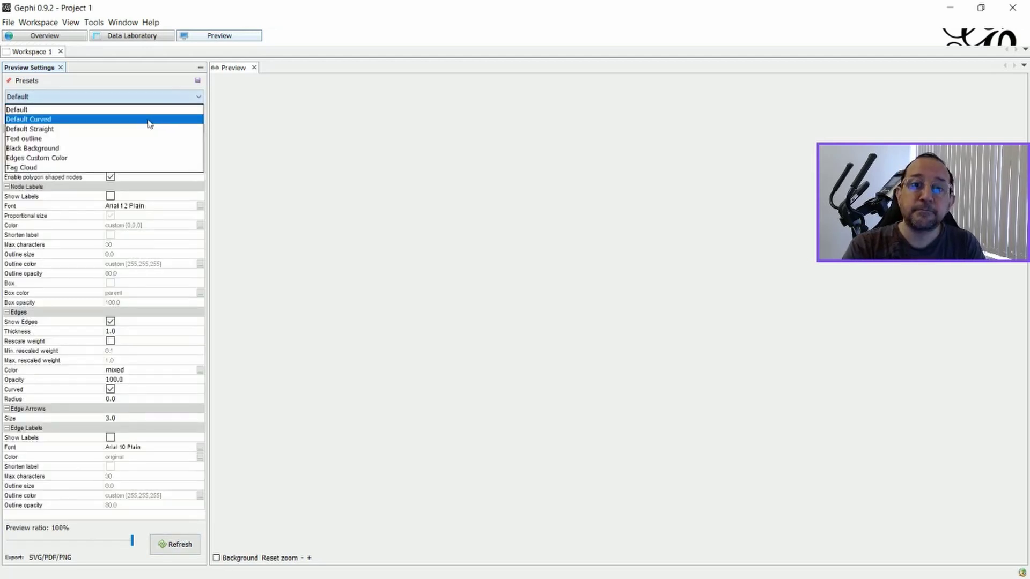
click(149, 119)
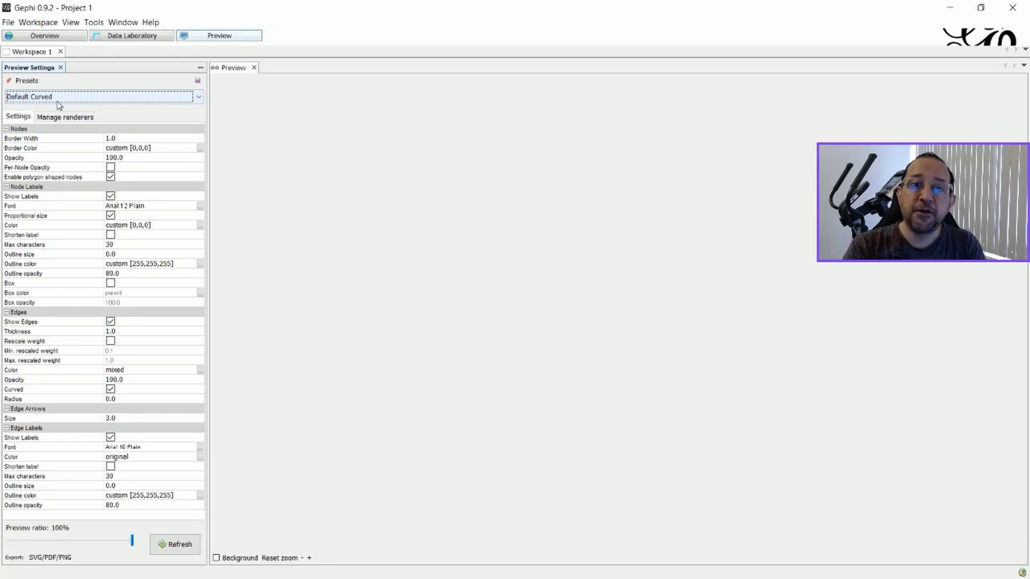
click(171, 547)
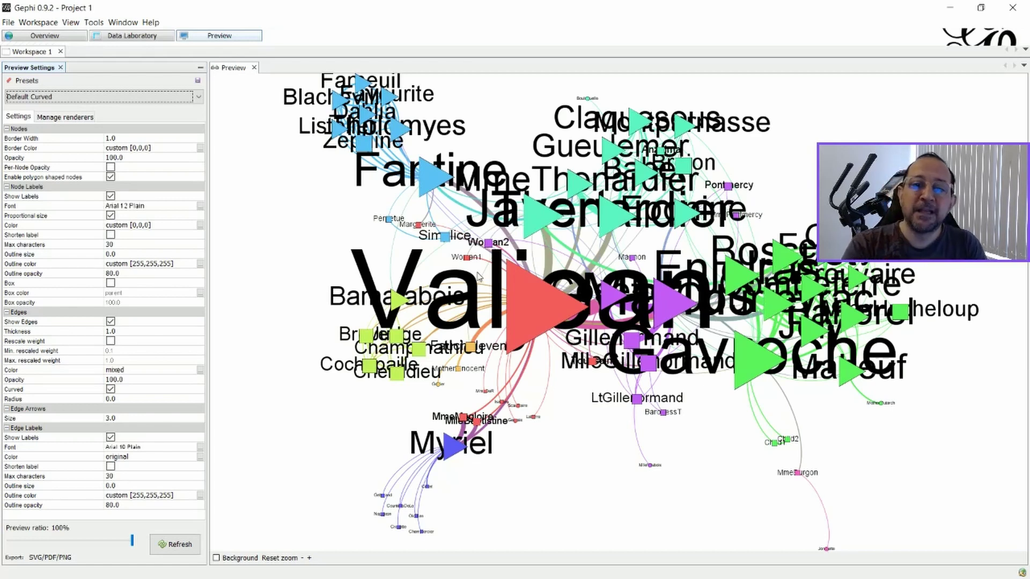
Shrink the Node Labels font to size 3 and refresh the preview
click(200, 208)
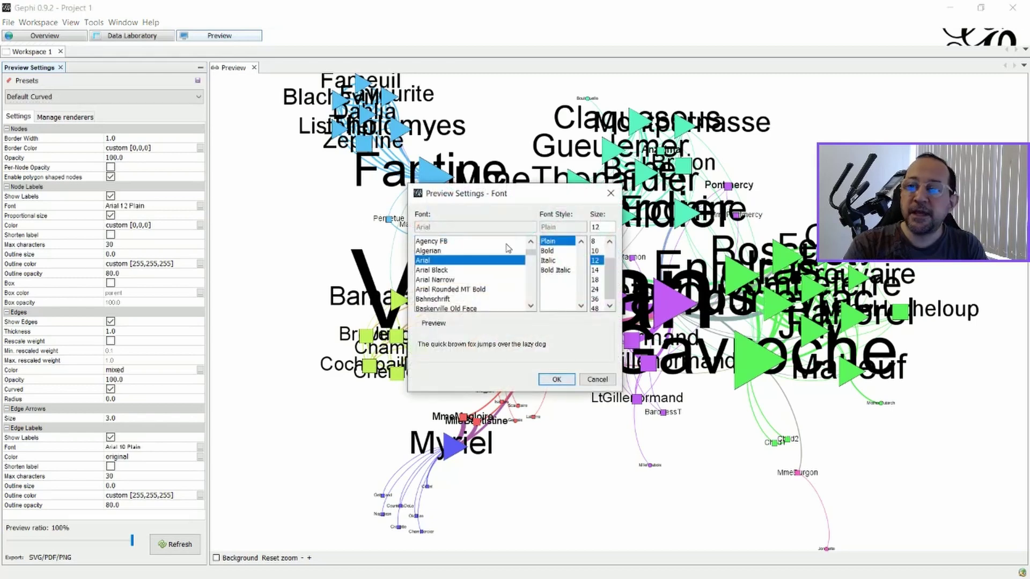
scroll(598, 258, up, 1)
click(596, 243)
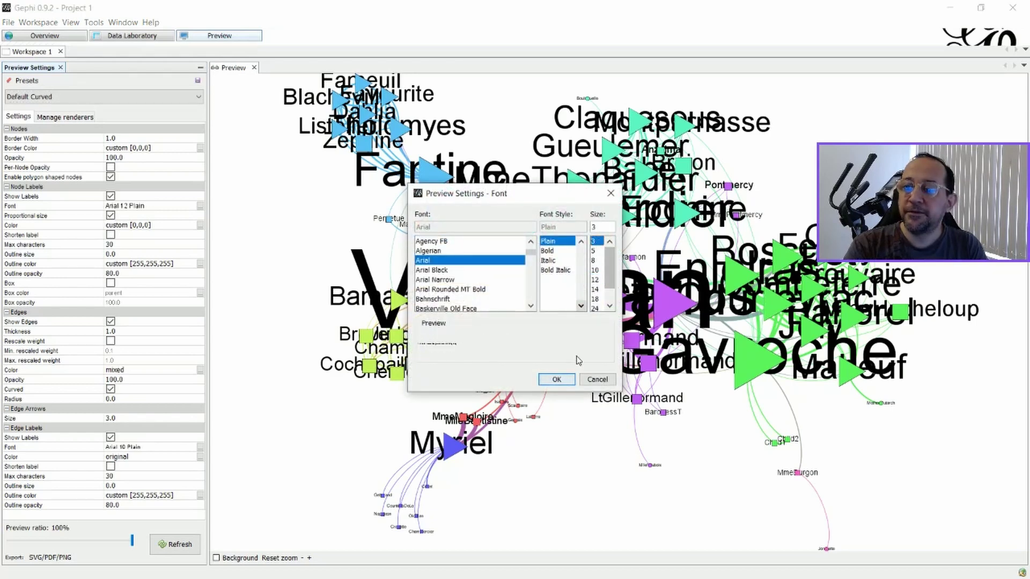
click(556, 379)
click(172, 545)
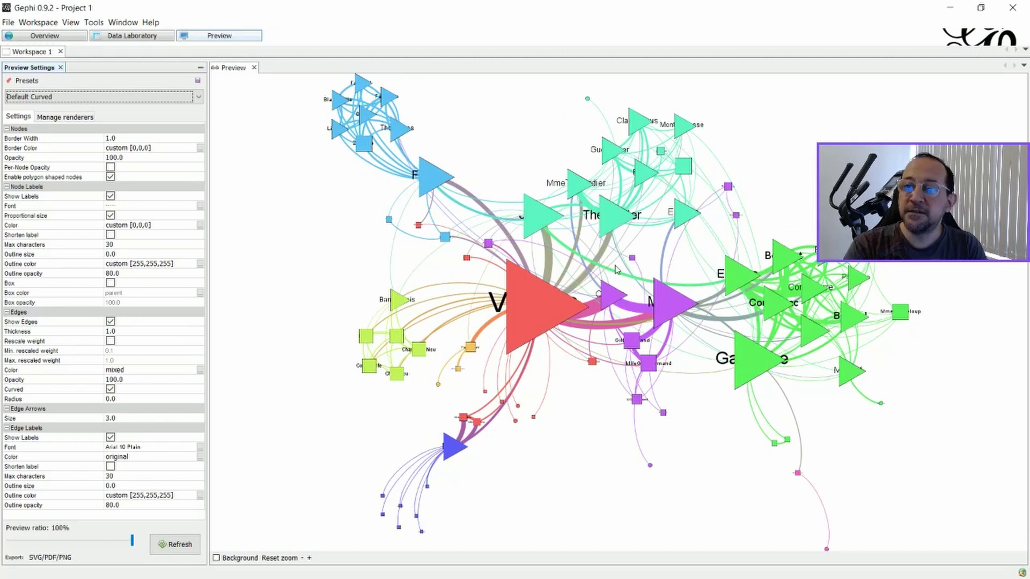
click(59, 118)
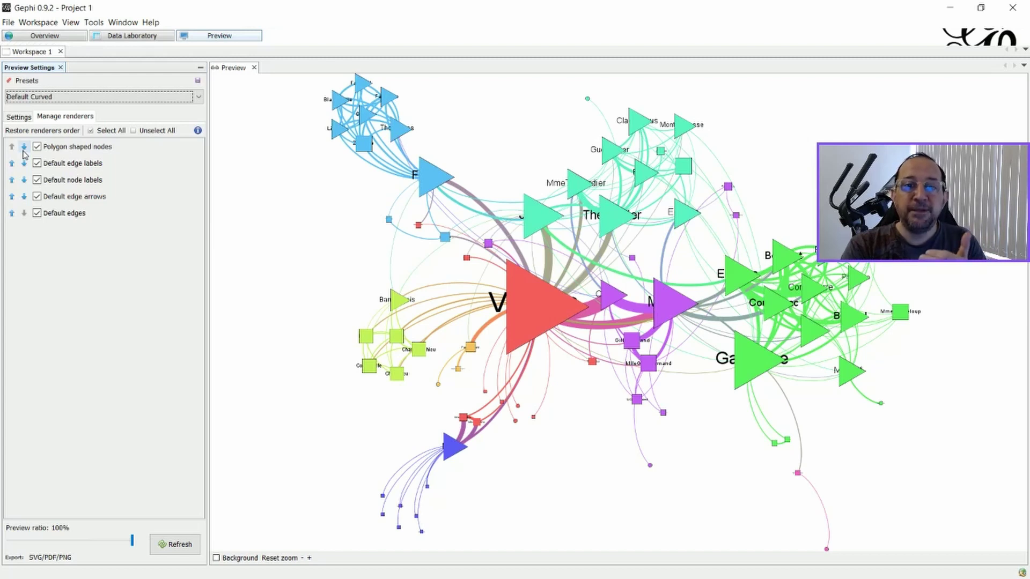
Move Polygon shaped nodes below Default node labels in the renderer order and refresh the preview
click(24, 148)
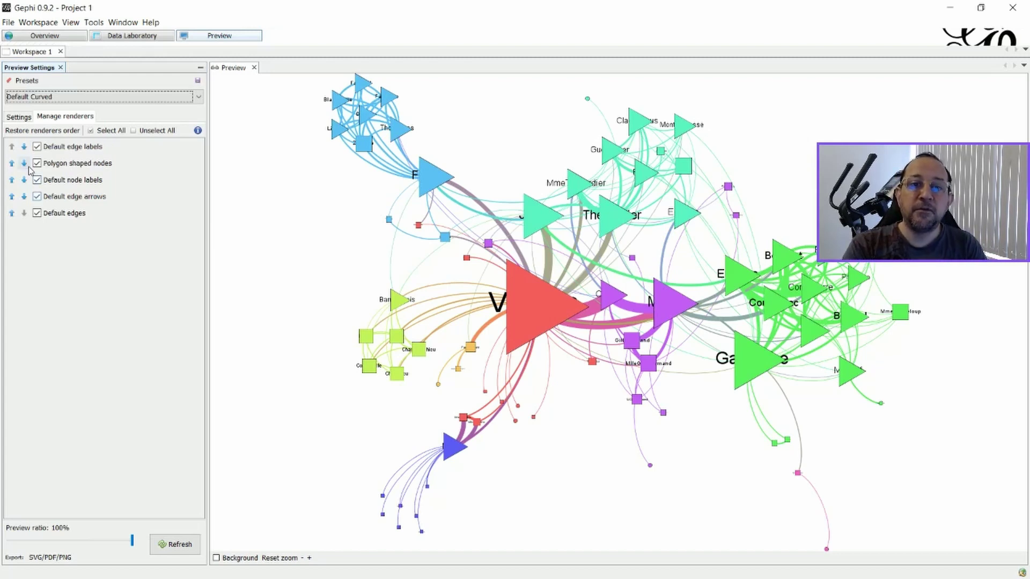
click(23, 163)
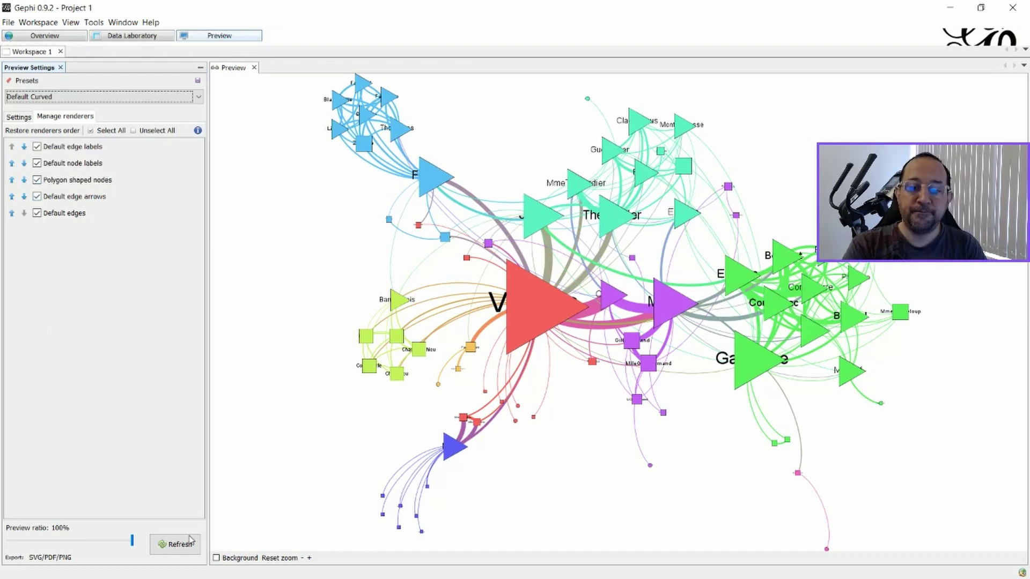
click(173, 545)
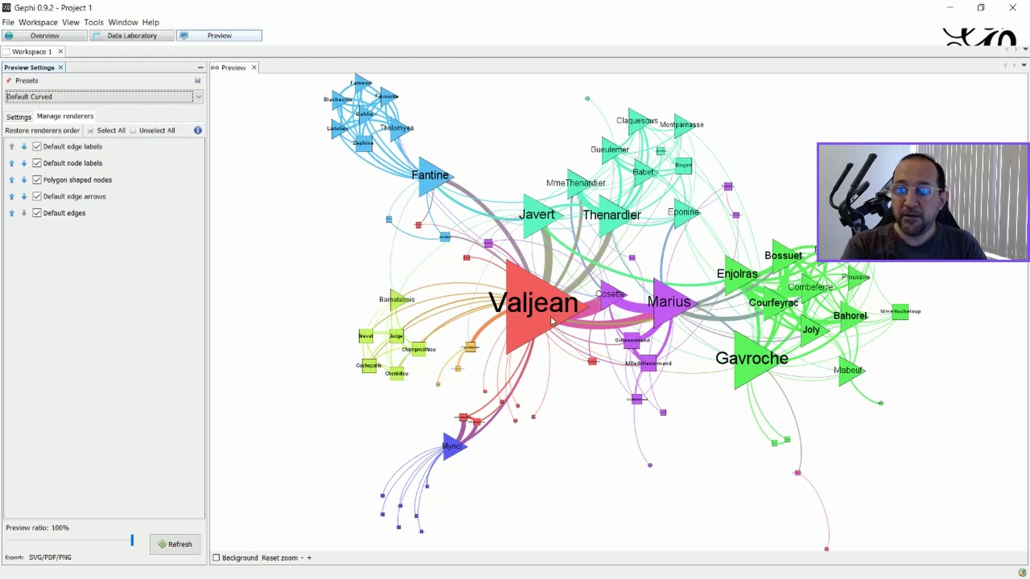
key(ctrl+Page_Up)
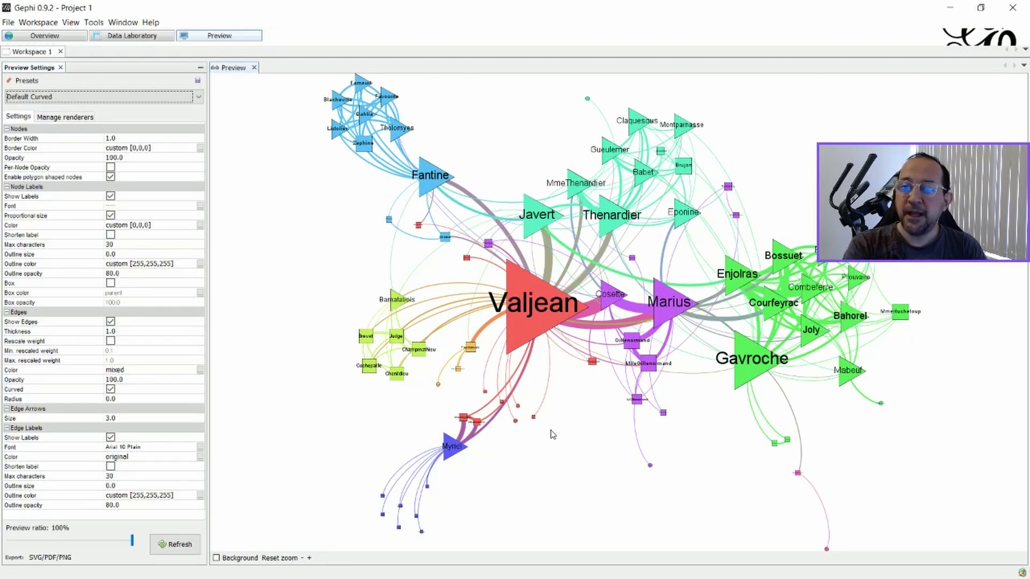
scroll(552, 434, up, 3)
scroll(508, 350, up, 5)
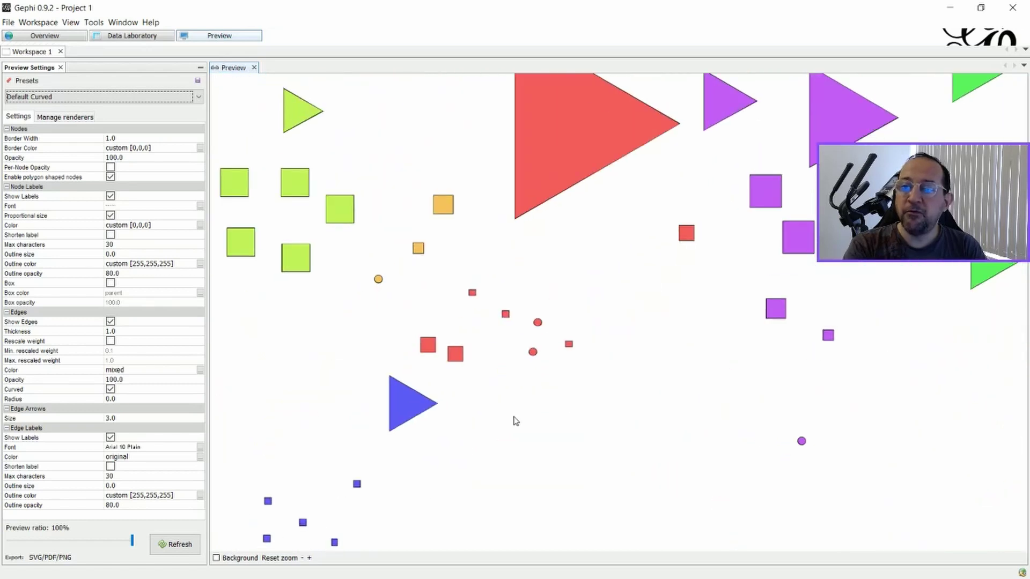
drag(491, 442, 525, 391)
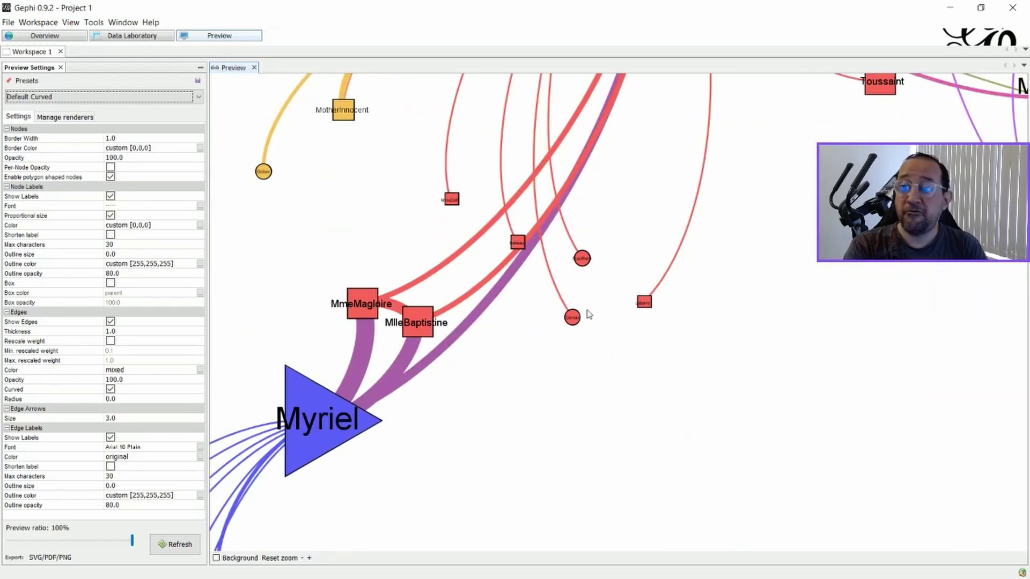
scroll(577, 356, up, 2)
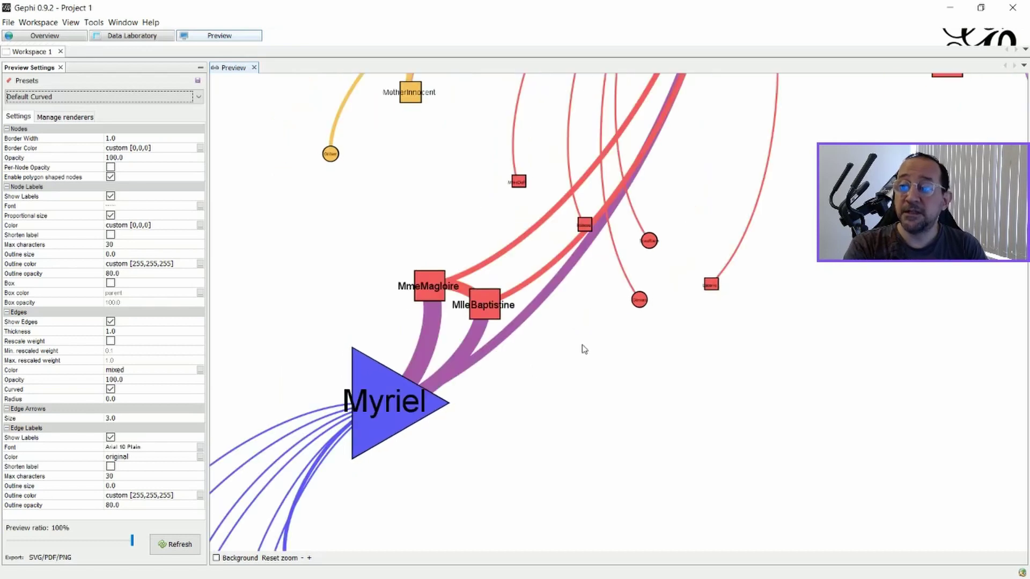
scroll(582, 349, up, 2)
scroll(641, 383, up, 3)
drag(752, 301, 536, 354)
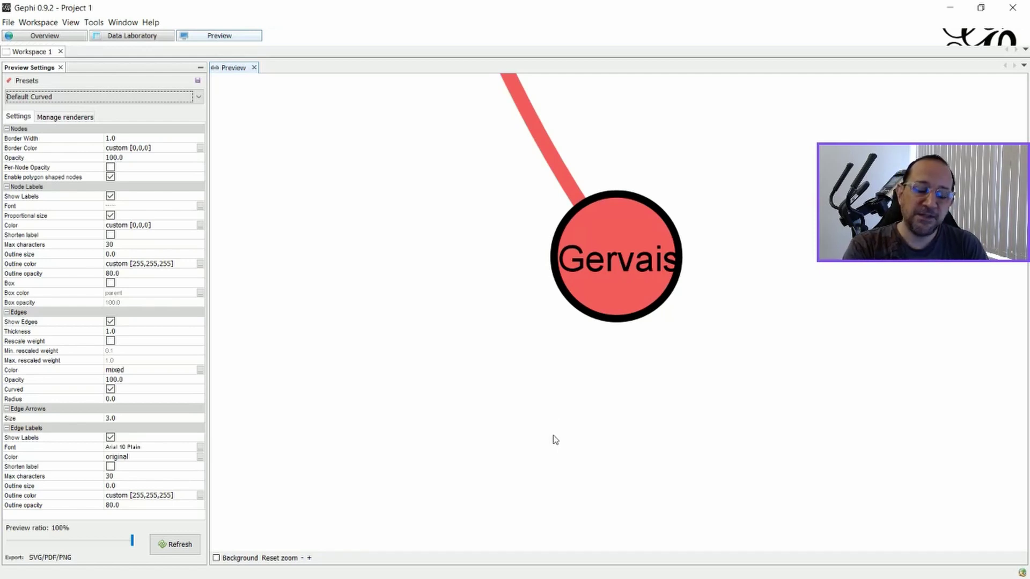
scroll(518, 448, down, 6)
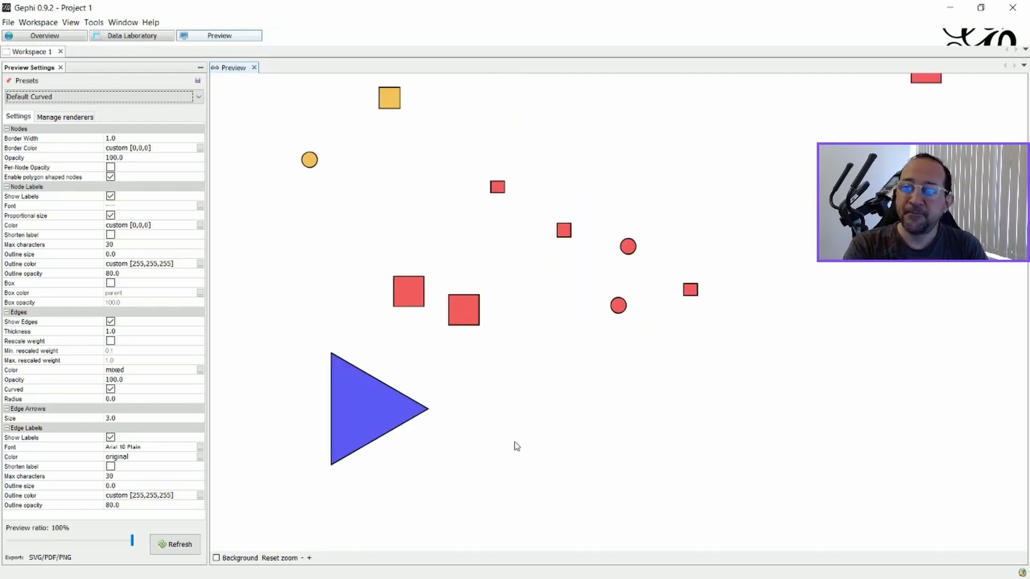
scroll(639, 375, up, 3)
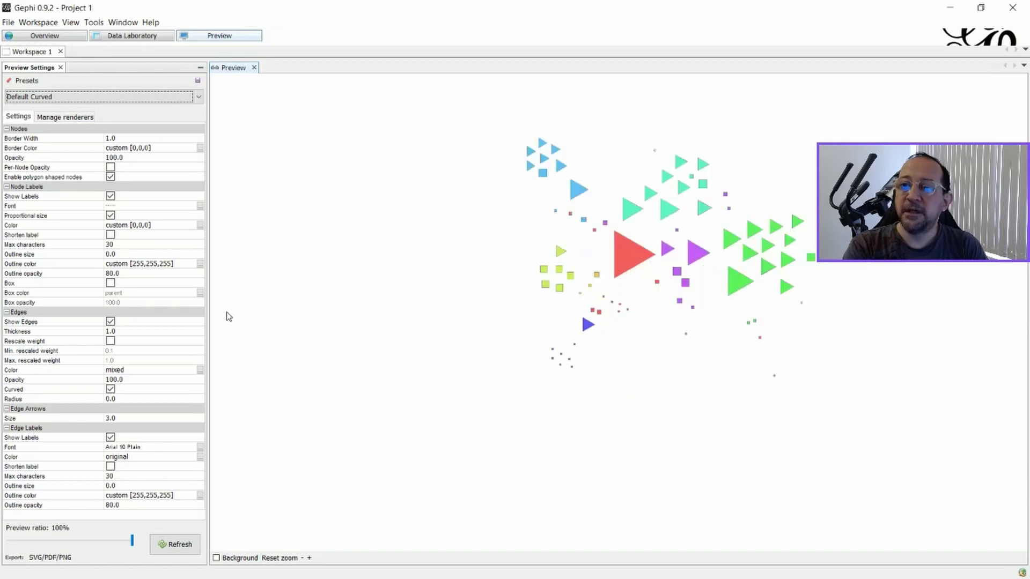